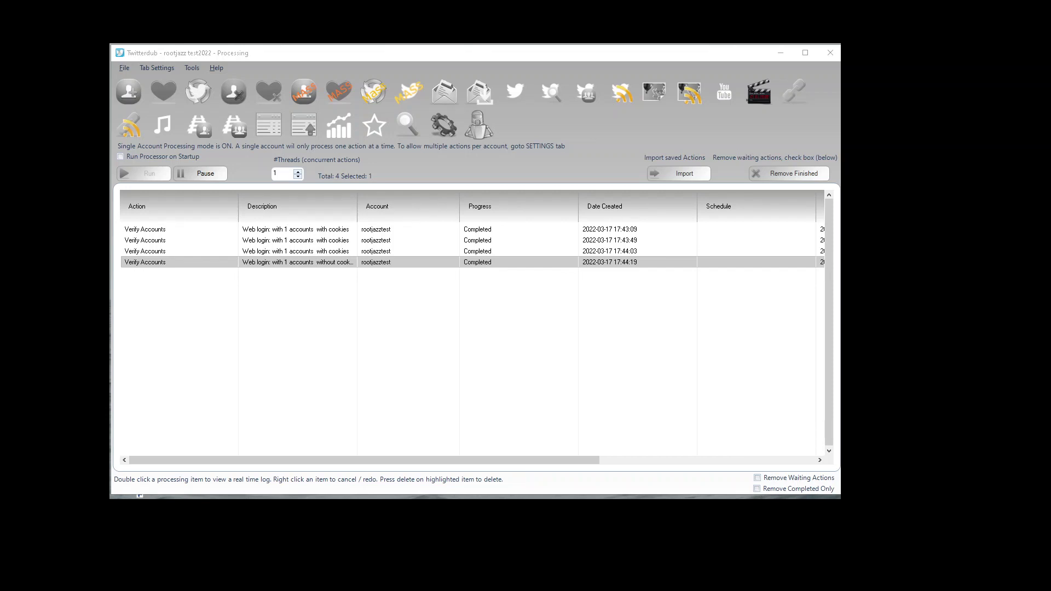
- Show the accounts list with its one account, then switch to the Follow tab
click(259, 128)
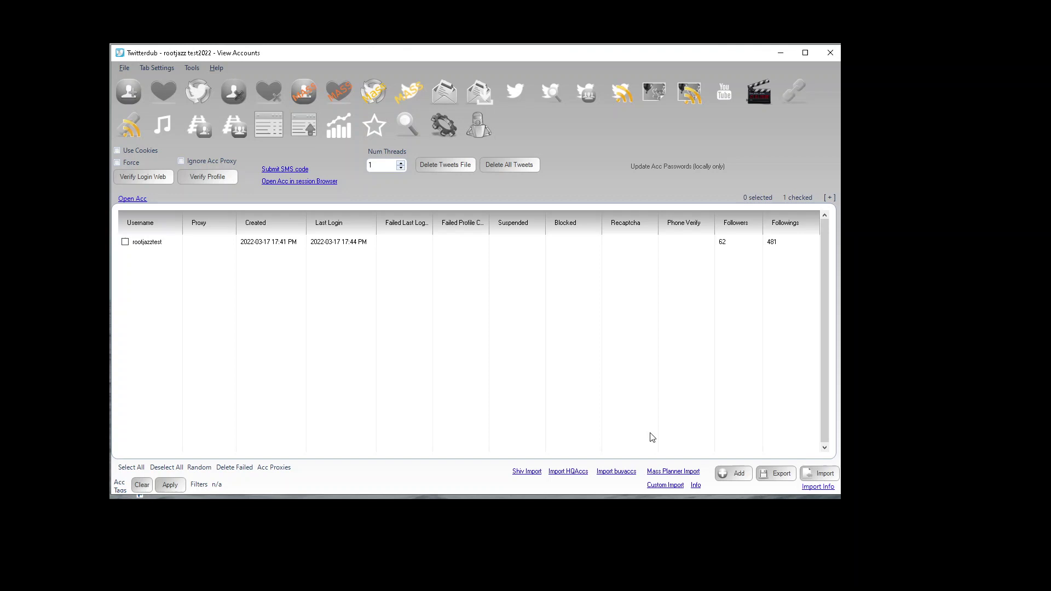
click(135, 94)
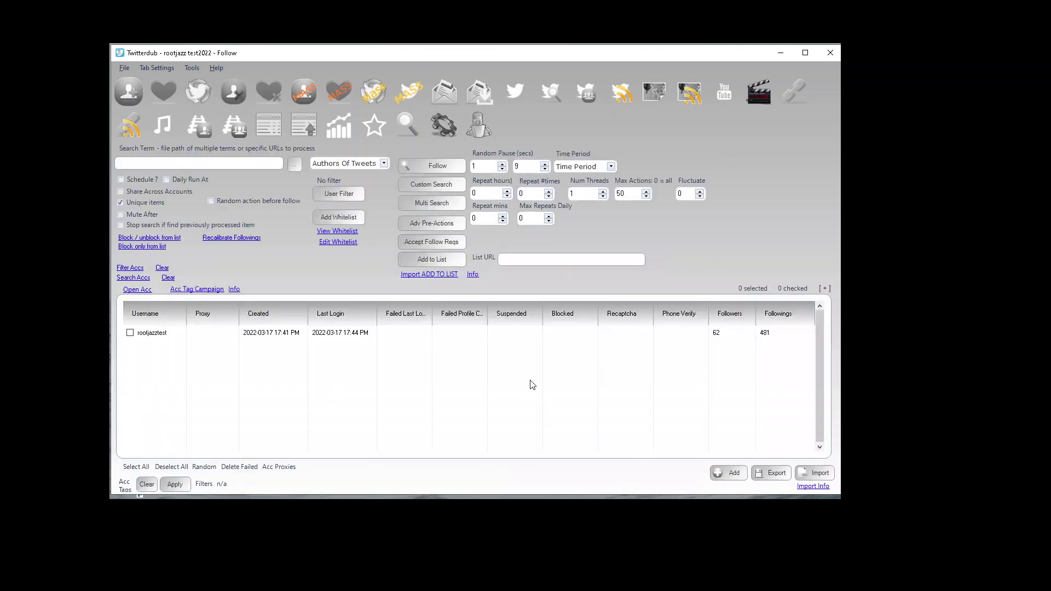
- Delete the single existing account from View Accounts and confirm with Yes
click(270, 126)
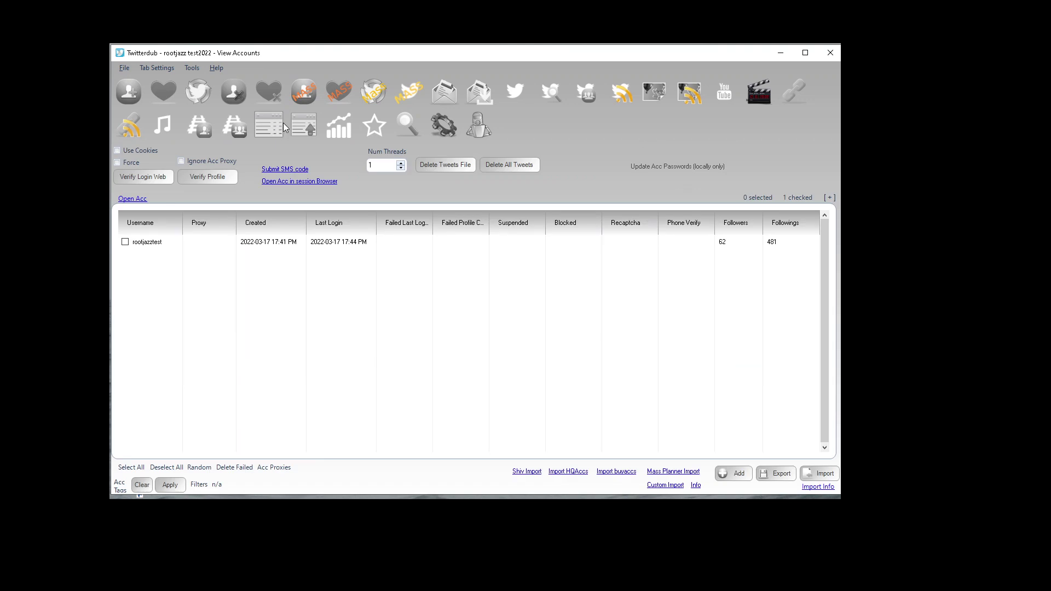
click(142, 245)
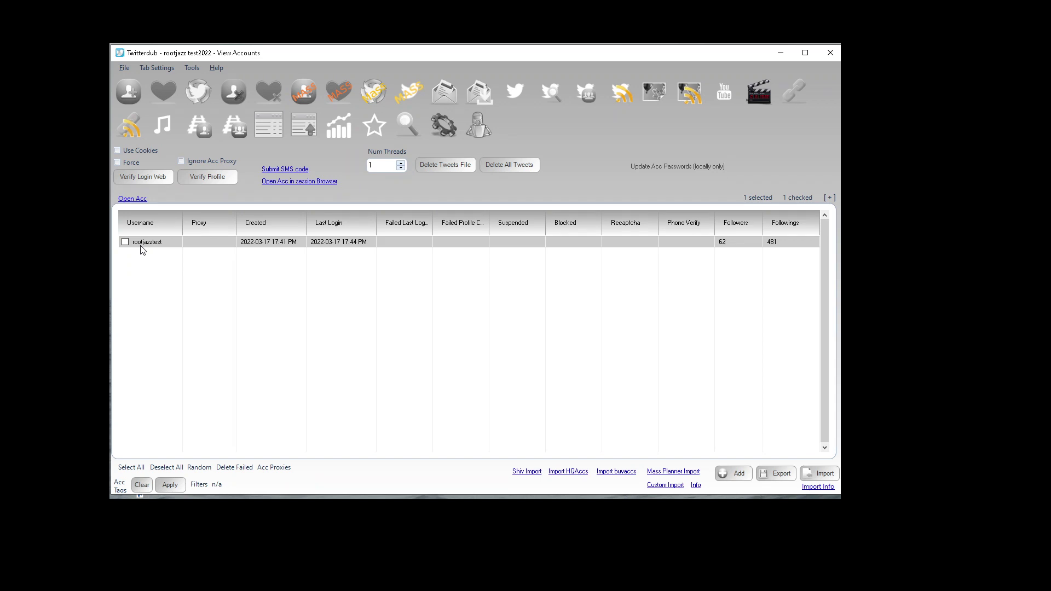
key(Delete)
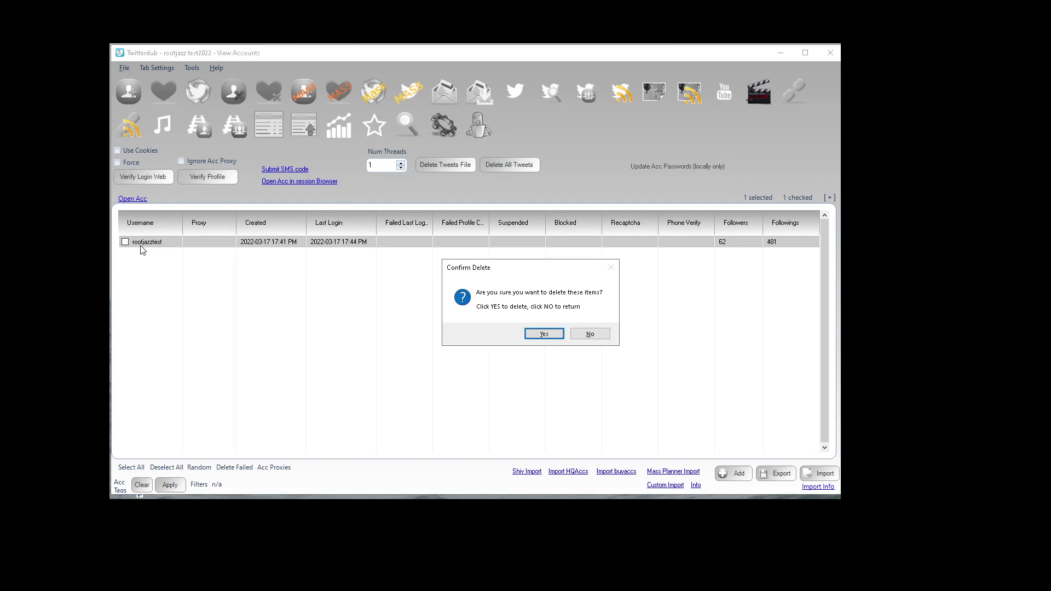
click(553, 335)
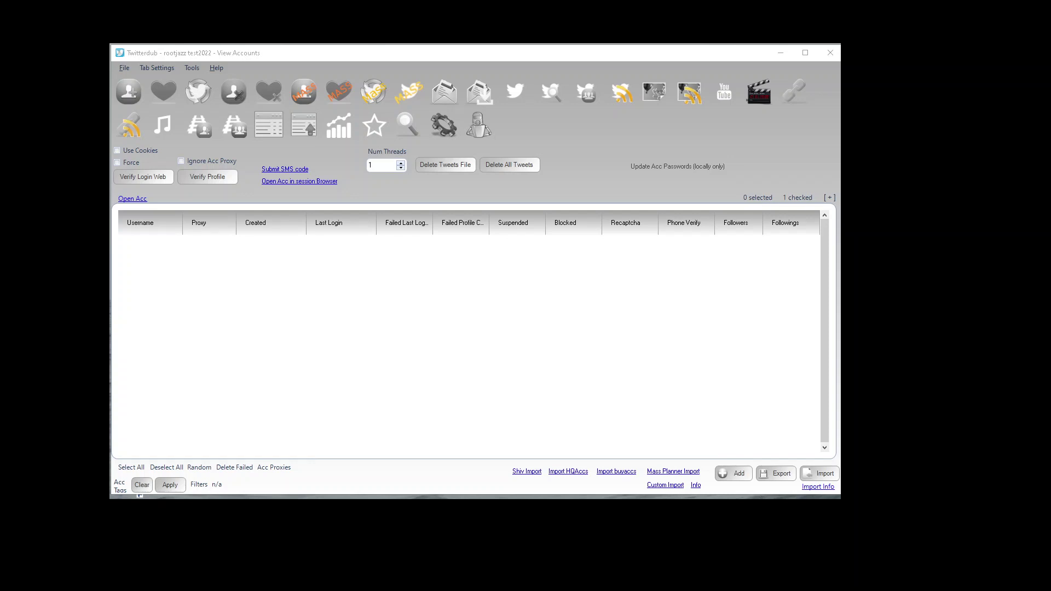
click(809, 493)
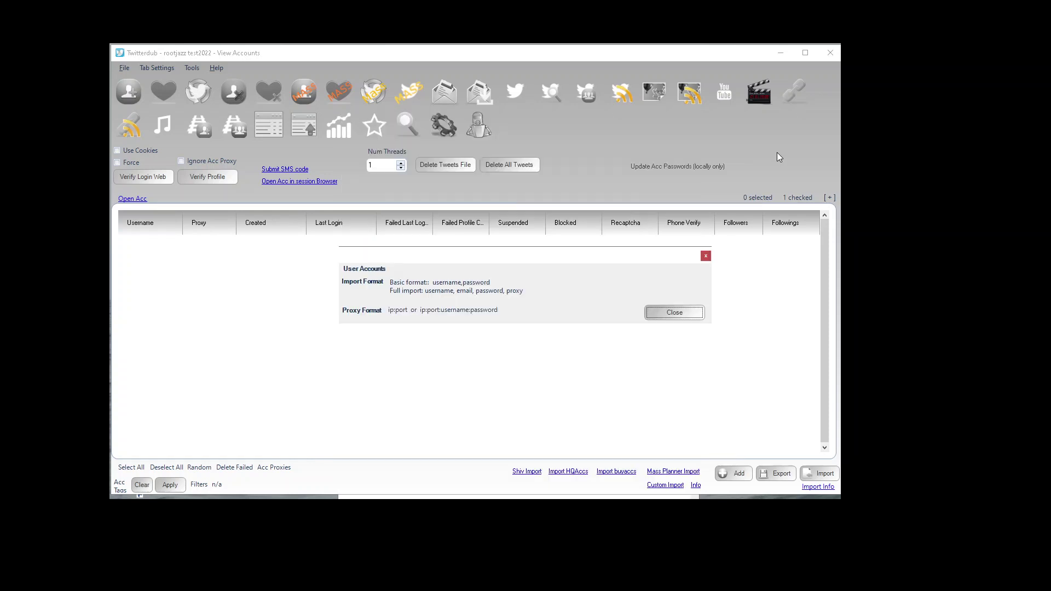
- Import accounts from 1.txt and acknowledge the 3-accounts-imported notice
click(663, 316)
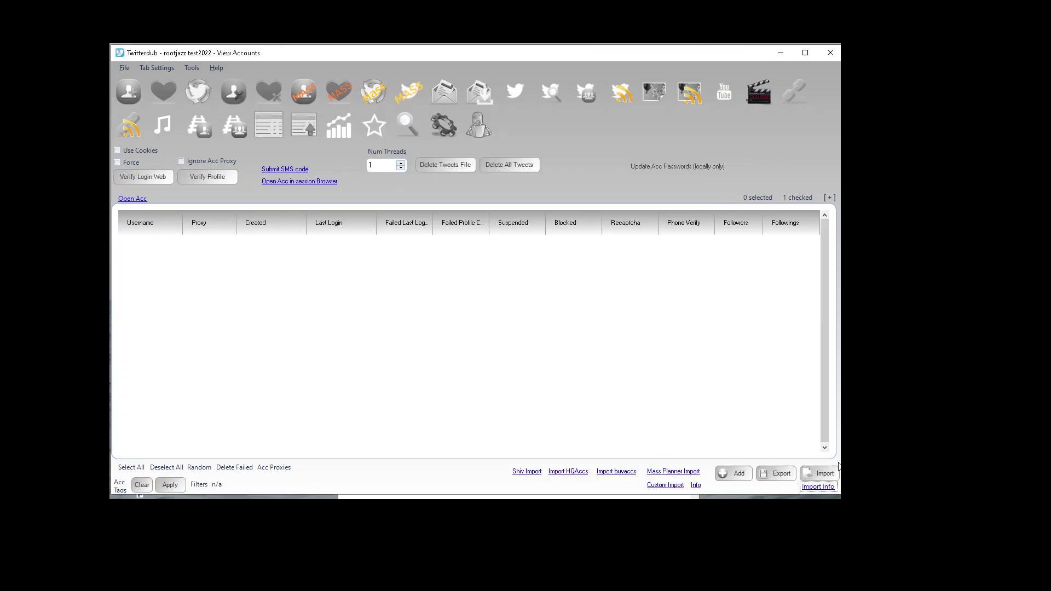
click(819, 474)
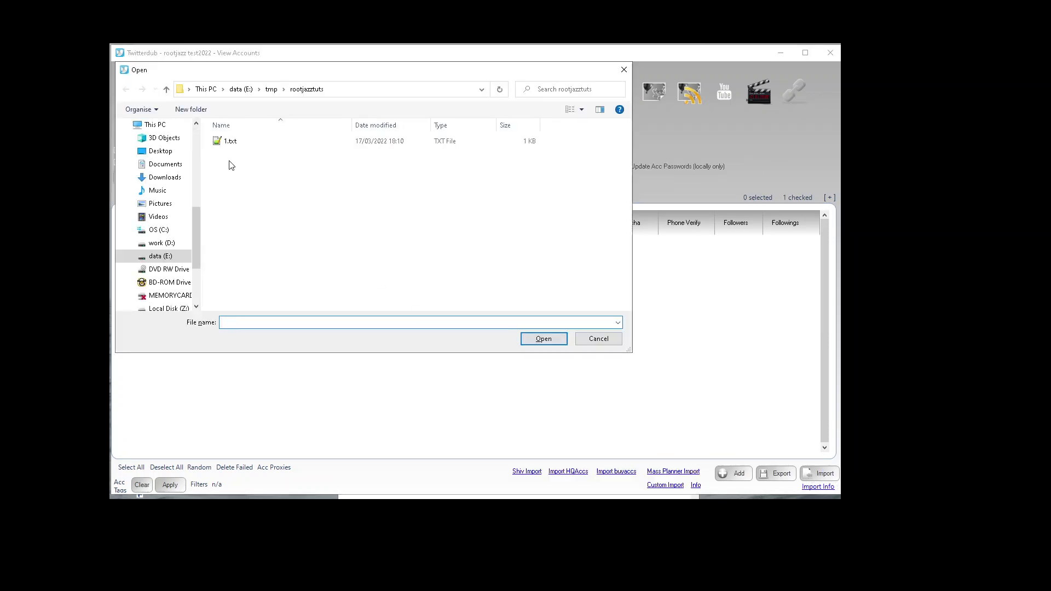
click(228, 141)
double_click(228, 142)
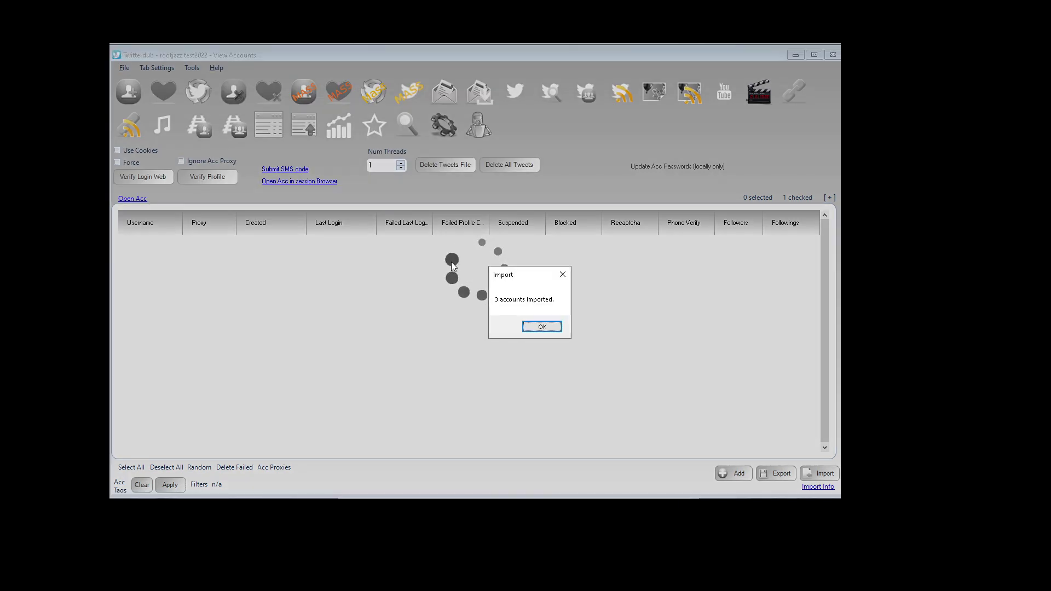
click(541, 326)
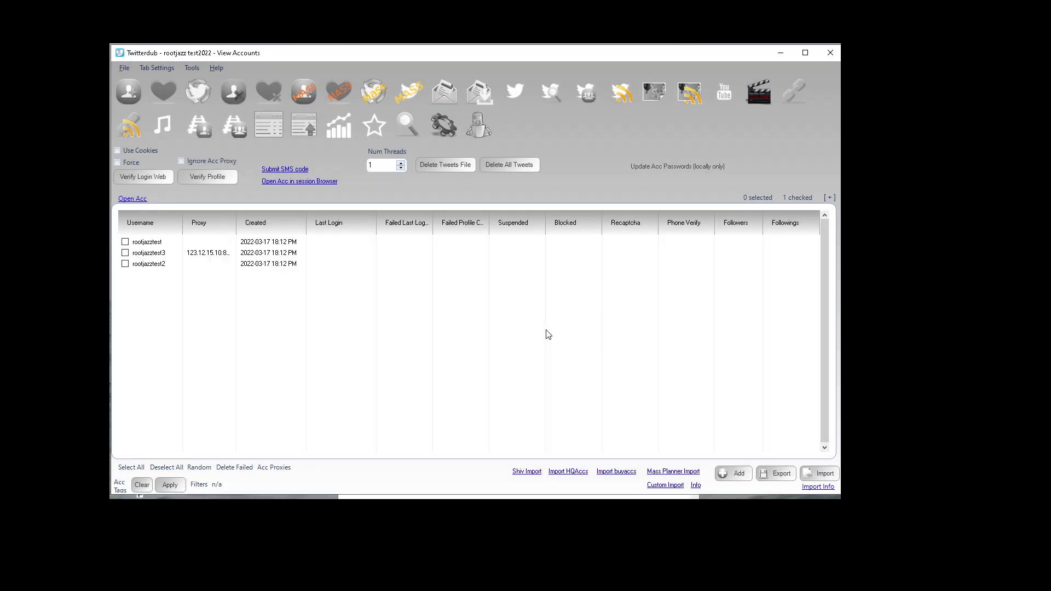
- Compare the list against 1.txt in Notepad and inspect the last and first accounts' details
click(457, 490)
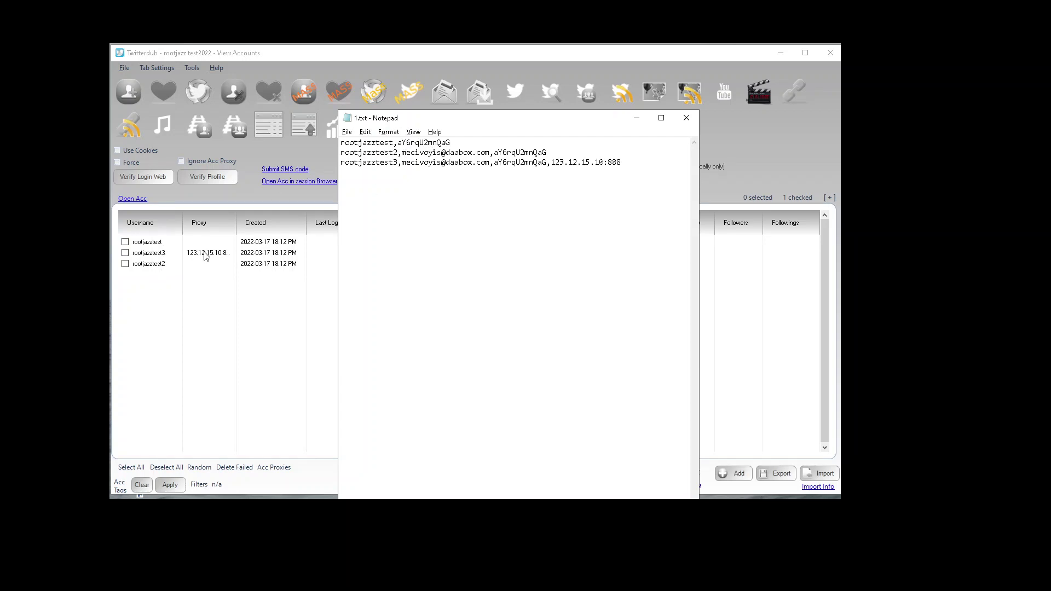
click(156, 268)
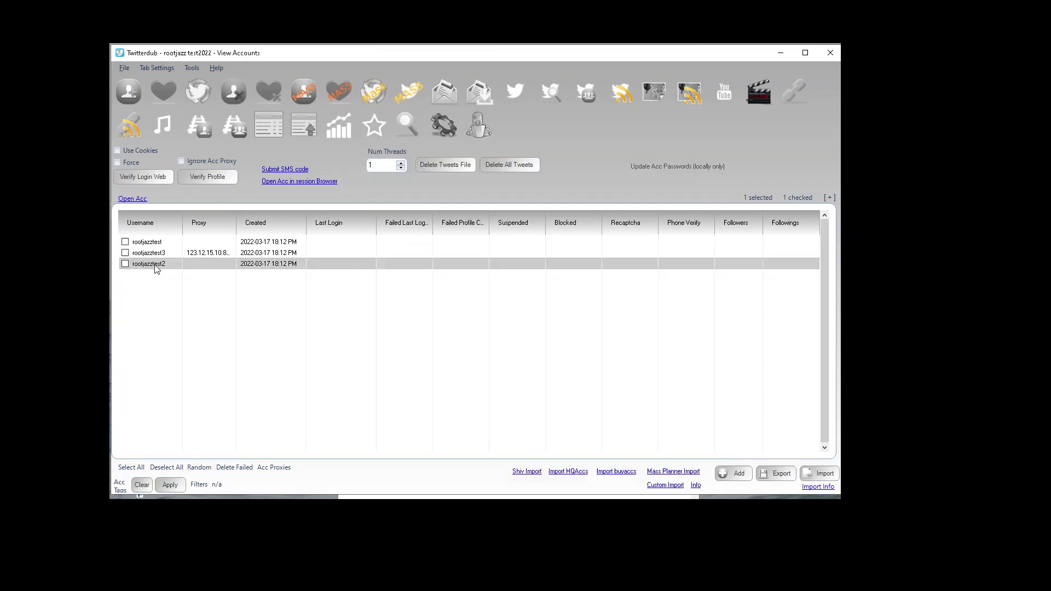
double_click(156, 269)
key(Escape)
double_click(147, 242)
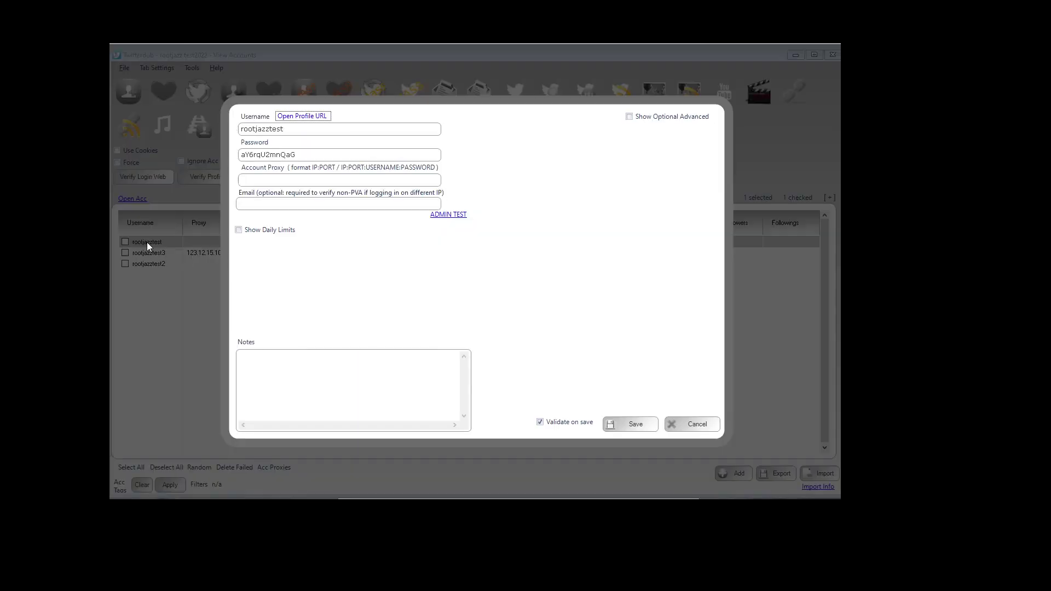
key(Escape)
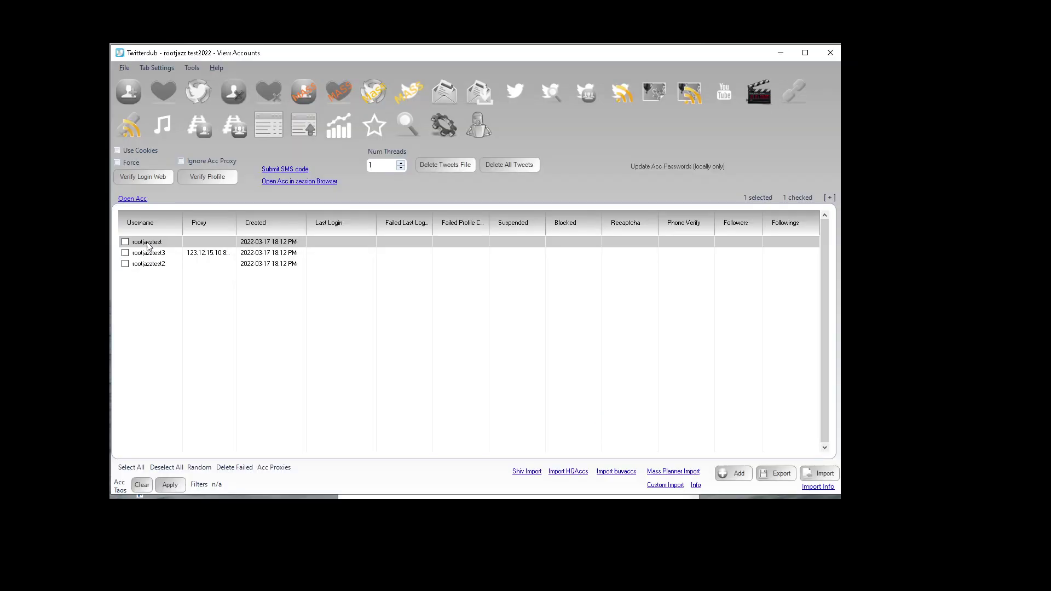
- Run Verify Login Web on all three ticked accounts and check the job under Processing
click(124, 242)
click(127, 257)
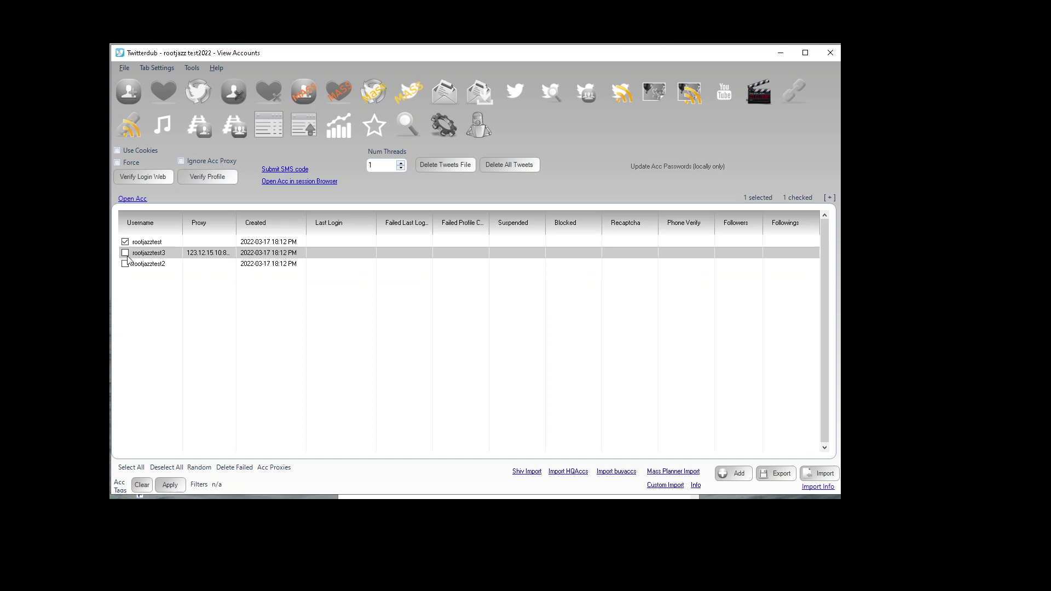
click(124, 253)
click(125, 264)
click(136, 172)
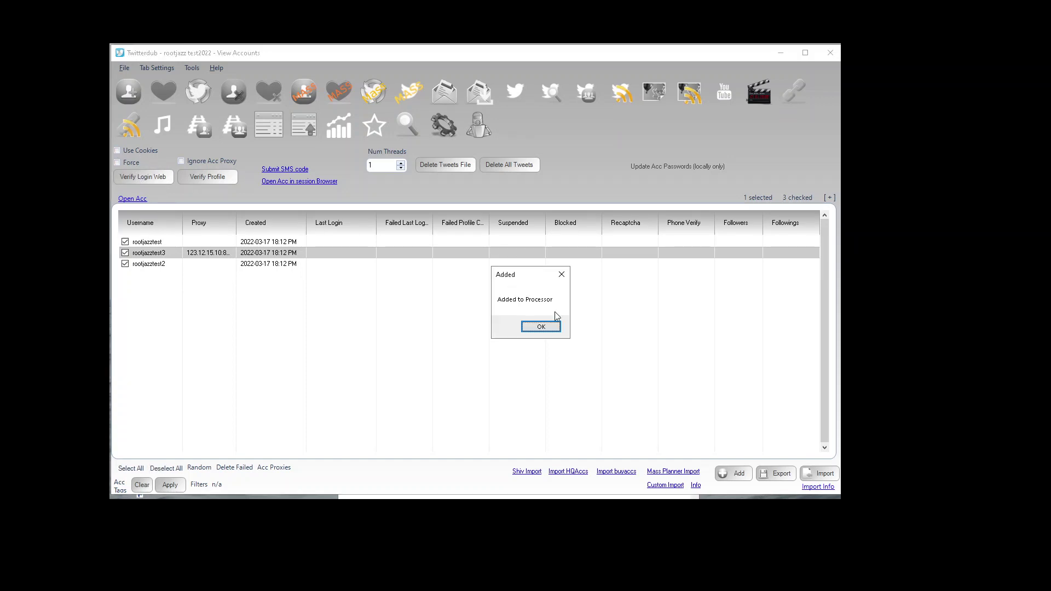
click(554, 328)
click(481, 131)
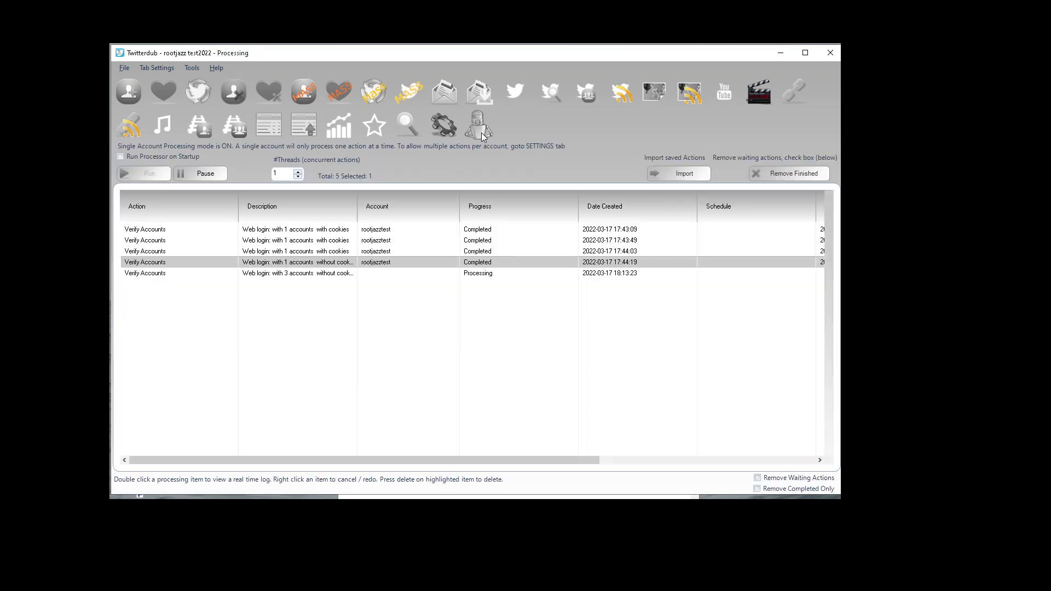
double_click(280, 274)
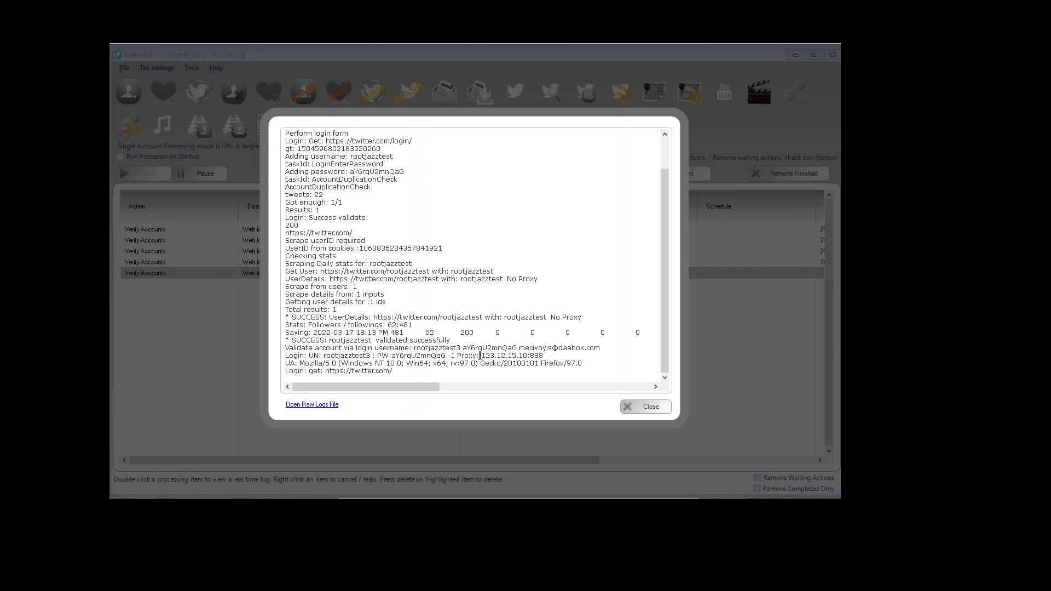
mouse_move(480, 355)
mouse_down()
mouse_move(547, 355)
mouse_move(483, 356)
mouse_up()
click(558, 355)
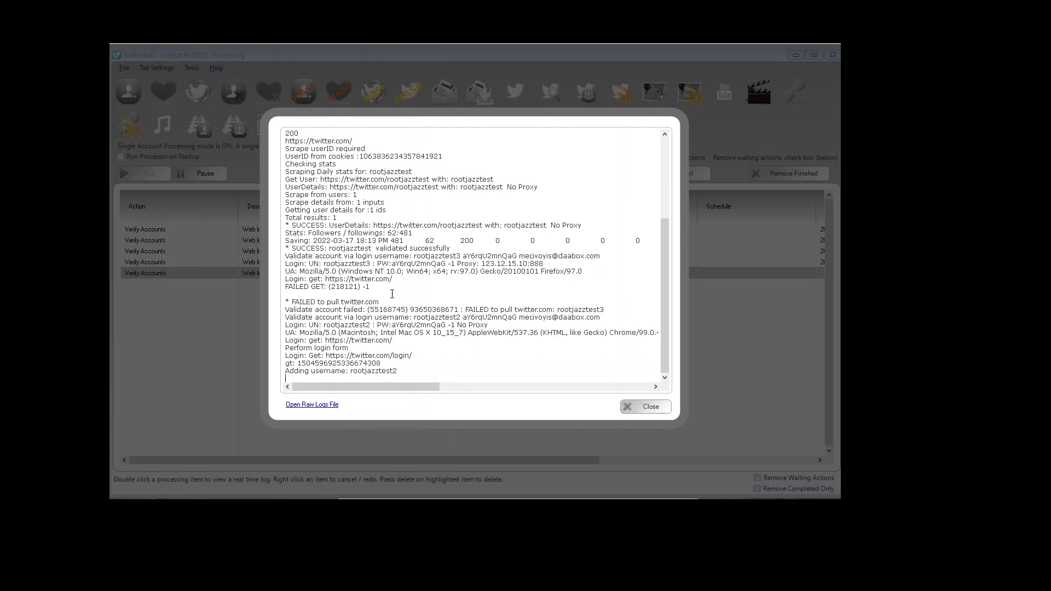
drag(372, 172, 413, 171)
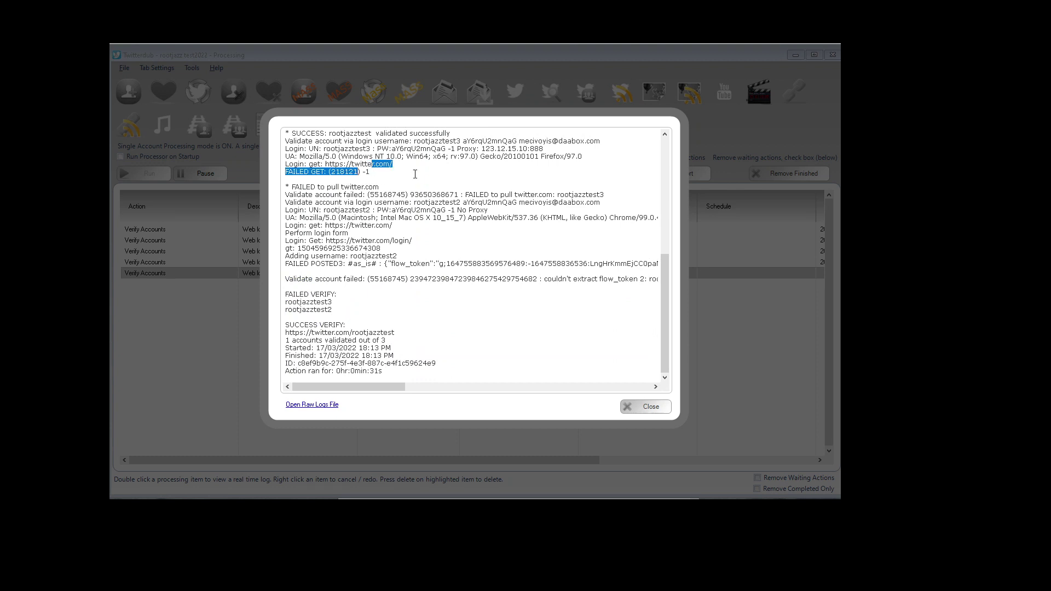
click(415, 175)
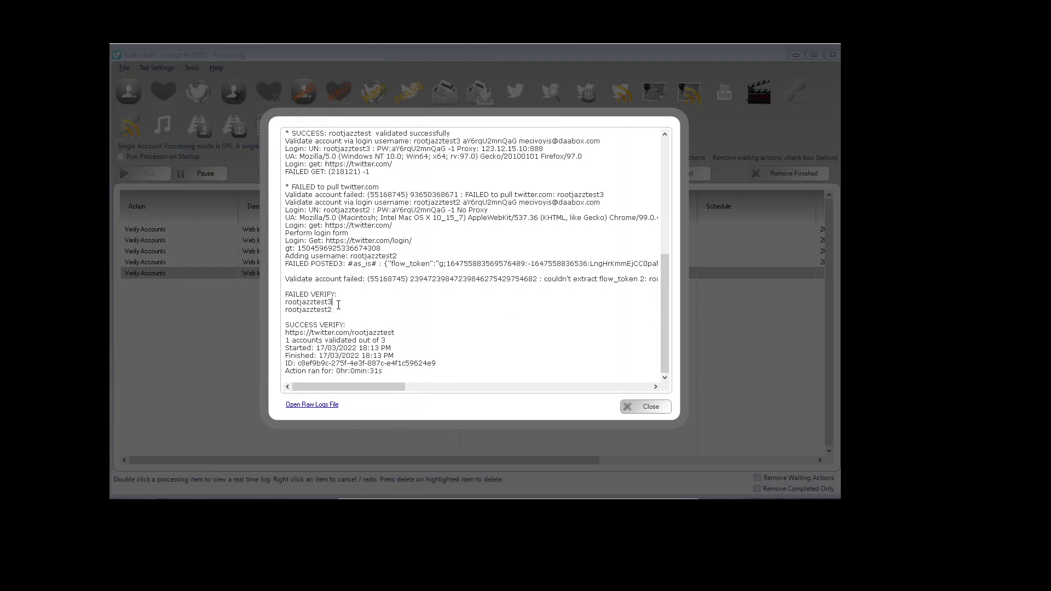
drag(339, 310, 317, 310)
drag(403, 333, 388, 333)
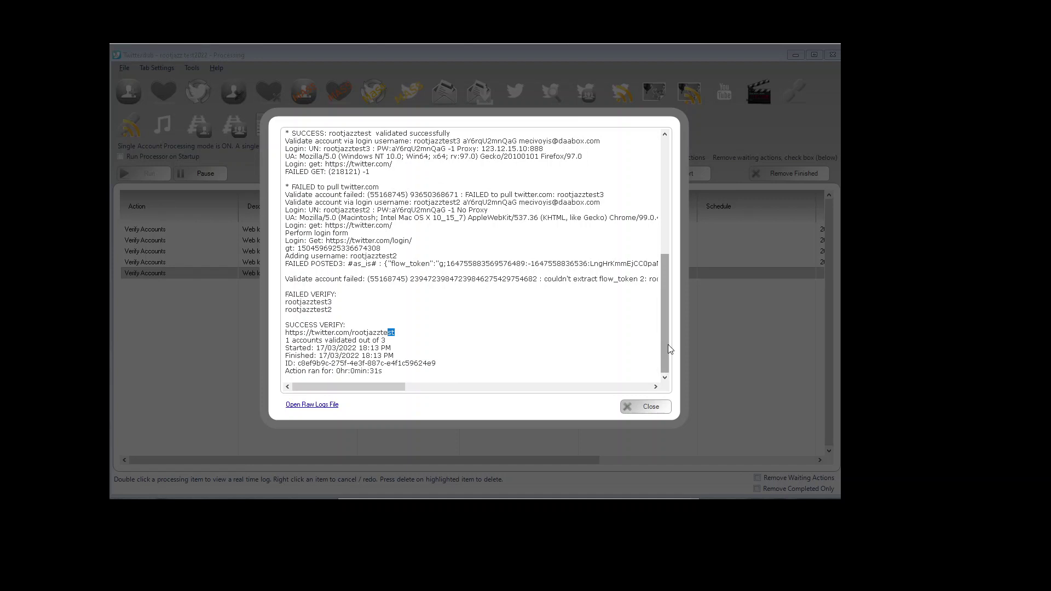
drag(668, 344, 649, 209)
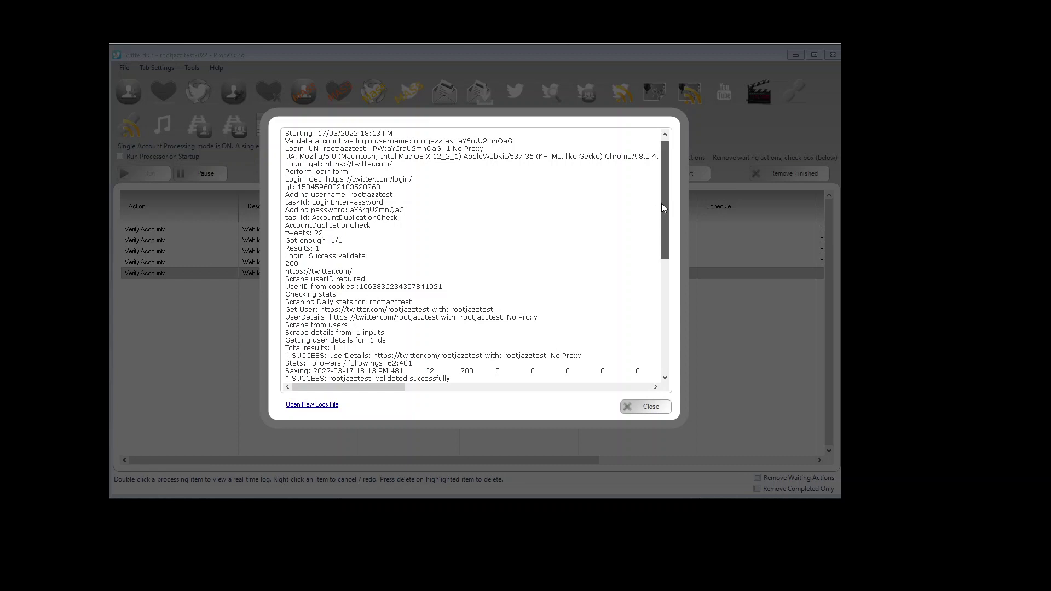
drag(661, 202, 668, 301)
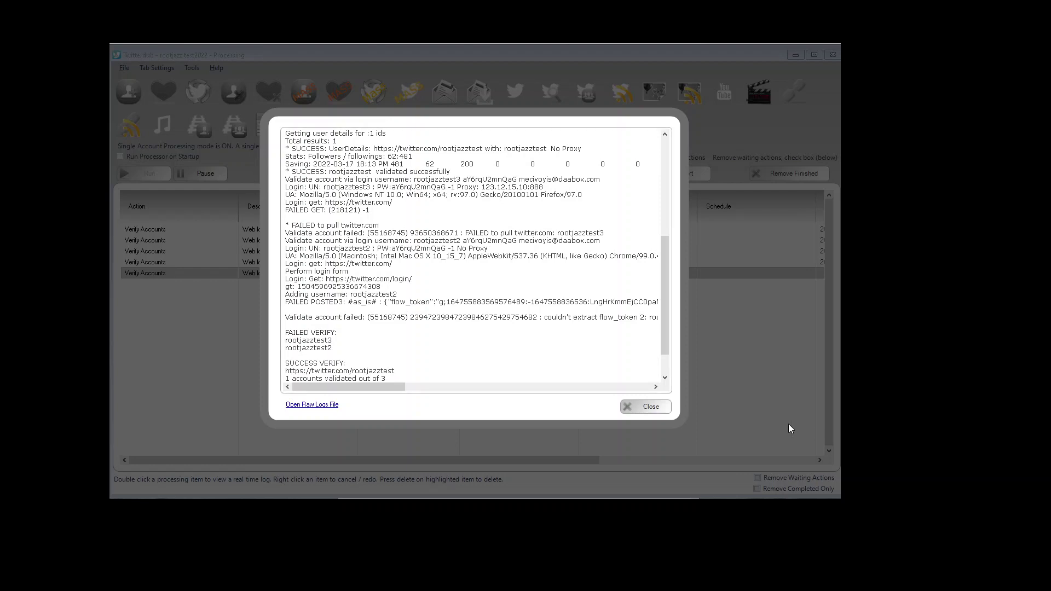
click(368, 319)
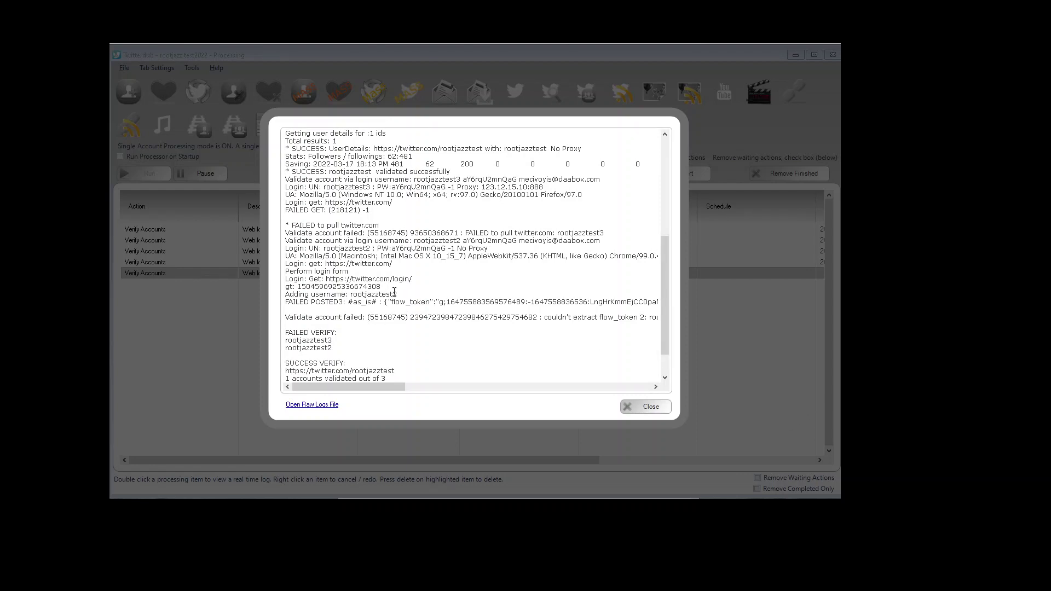
drag(411, 294, 284, 249)
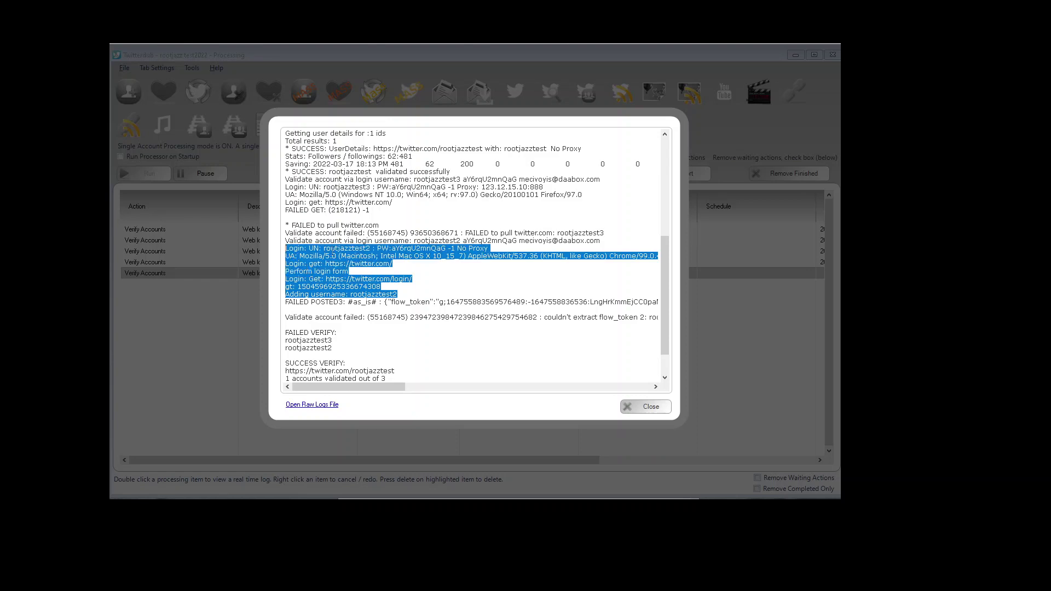
double_click(339, 249)
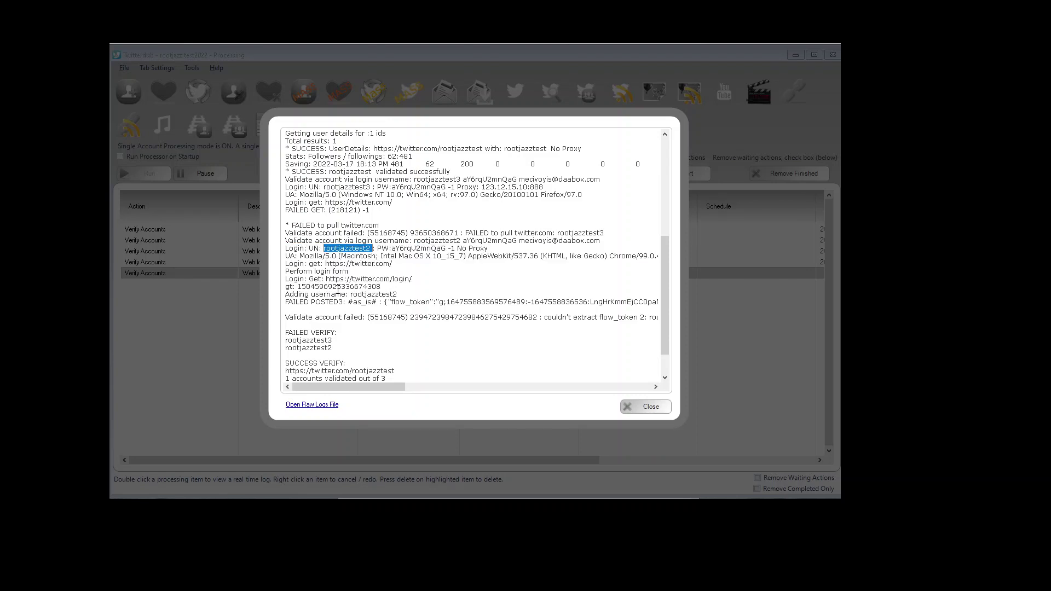
drag(294, 294, 335, 305)
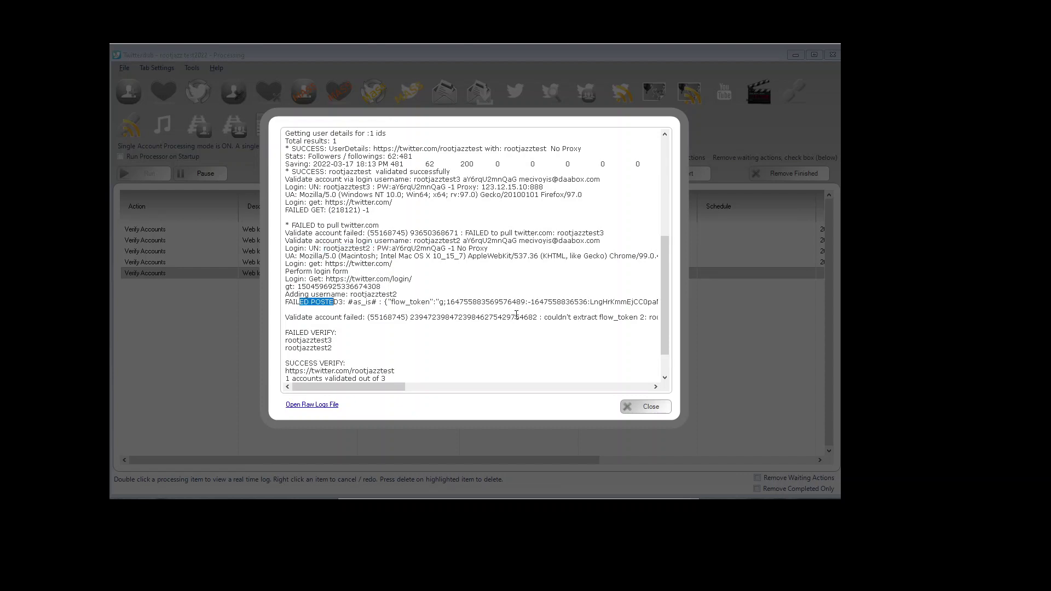
scroll(661, 321, down, 1)
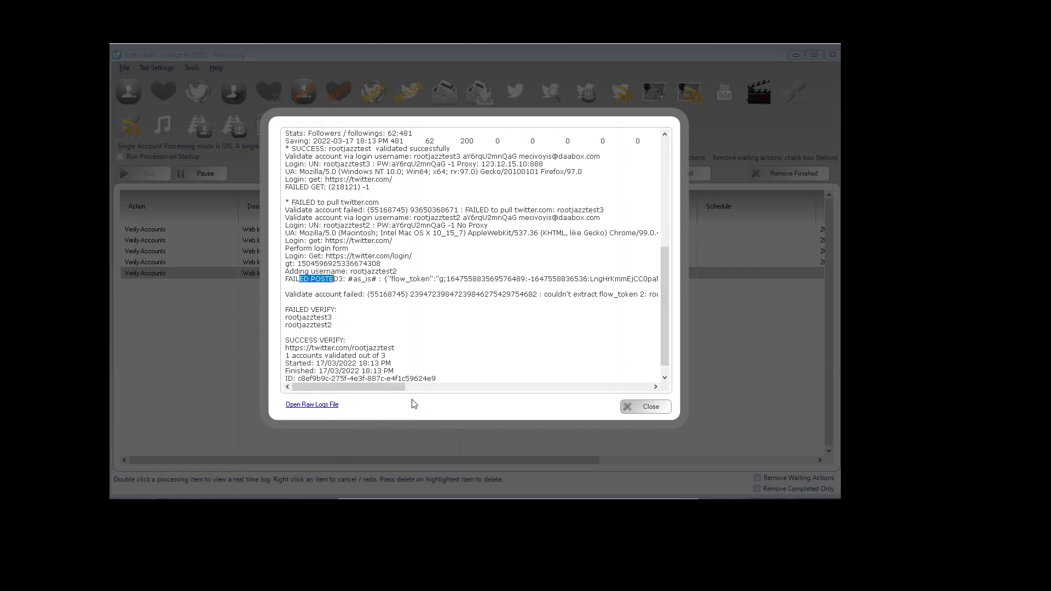
drag(388, 389, 424, 389)
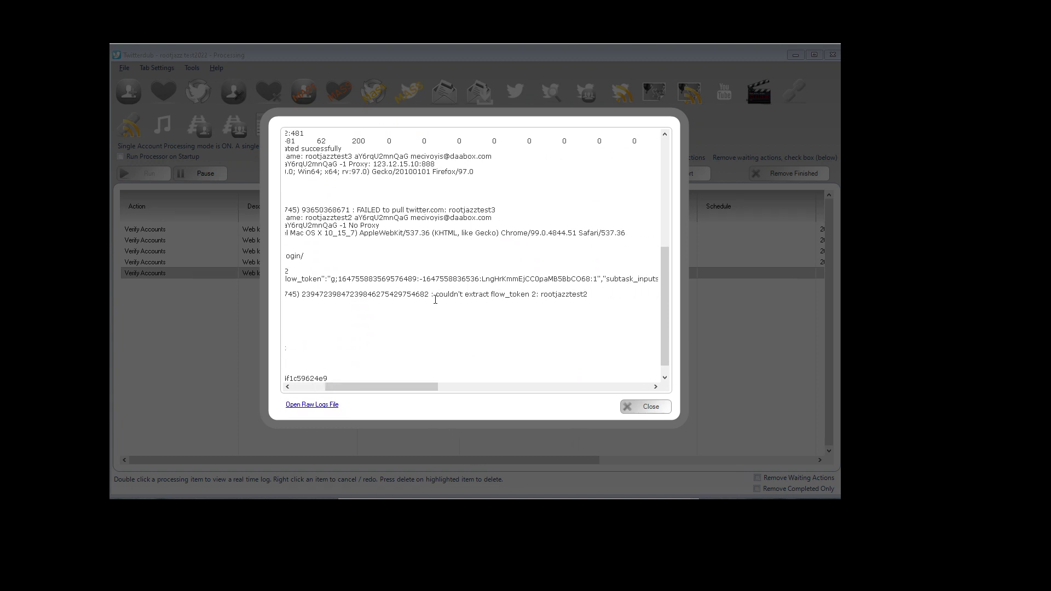
drag(435, 300, 630, 295)
click(544, 296)
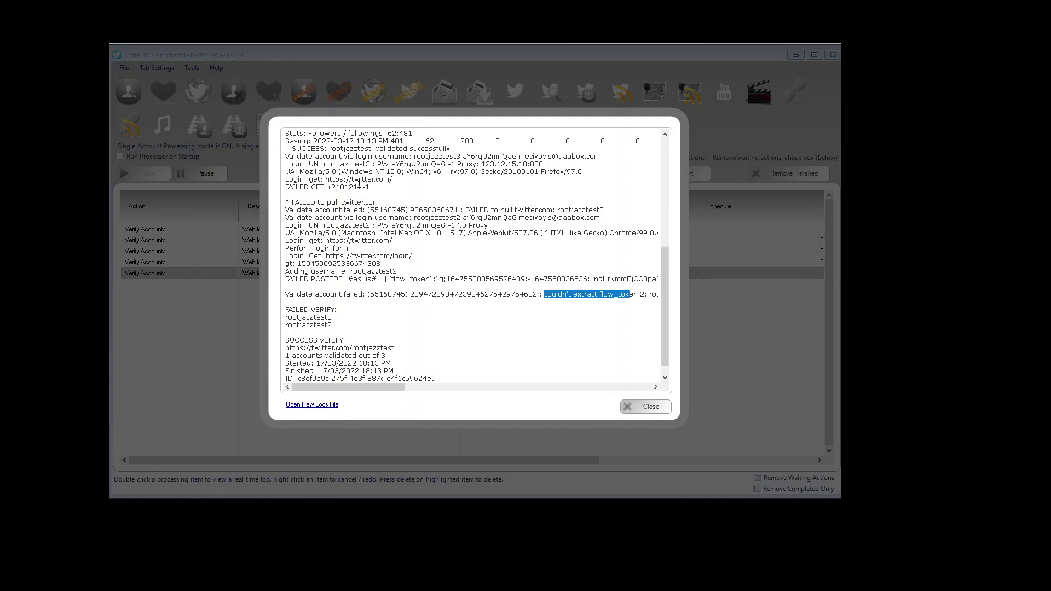
drag(378, 188, 312, 187)
drag(332, 325, 311, 325)
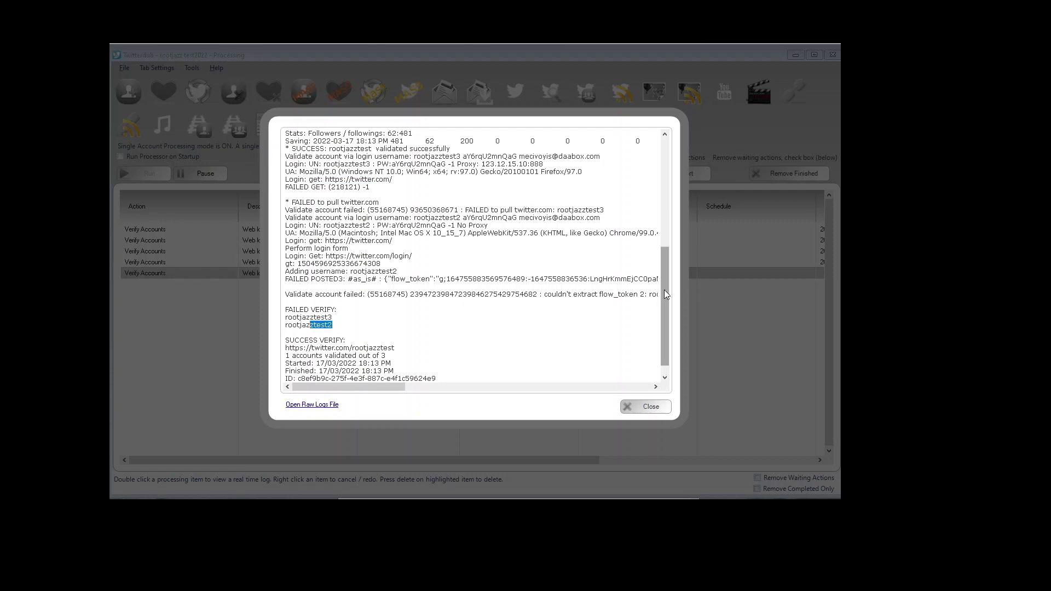
drag(662, 292, 662, 301)
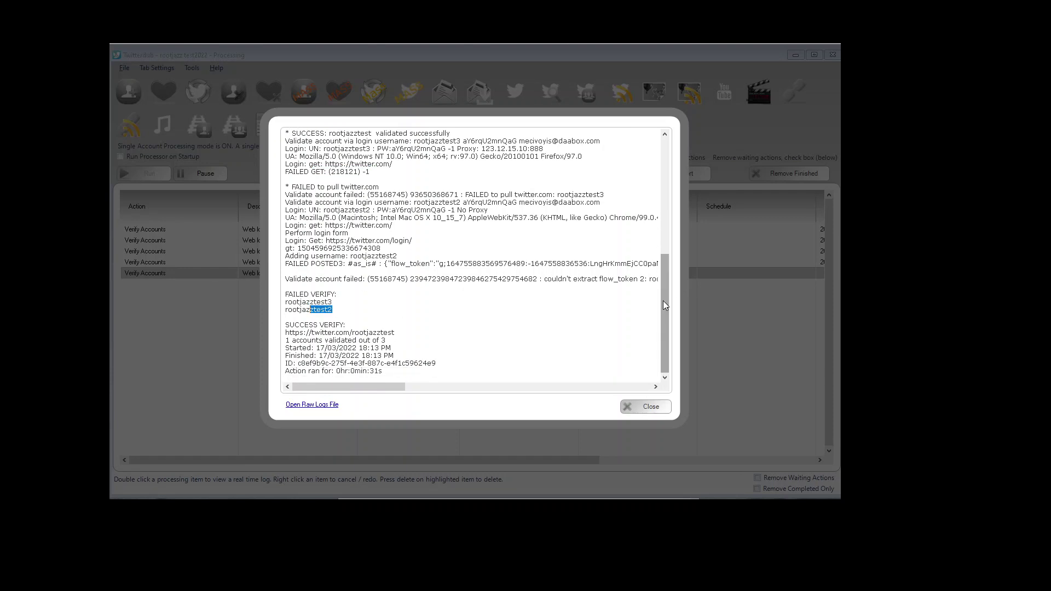
- Close the verification log, return to View Accounts, and show the Import Info formats
click(639, 405)
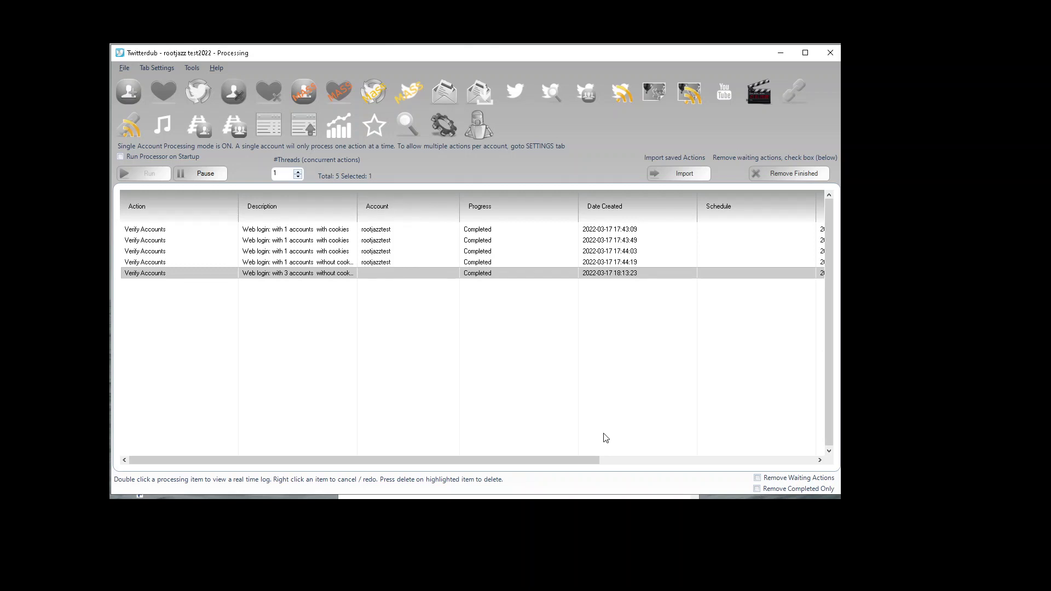
click(268, 121)
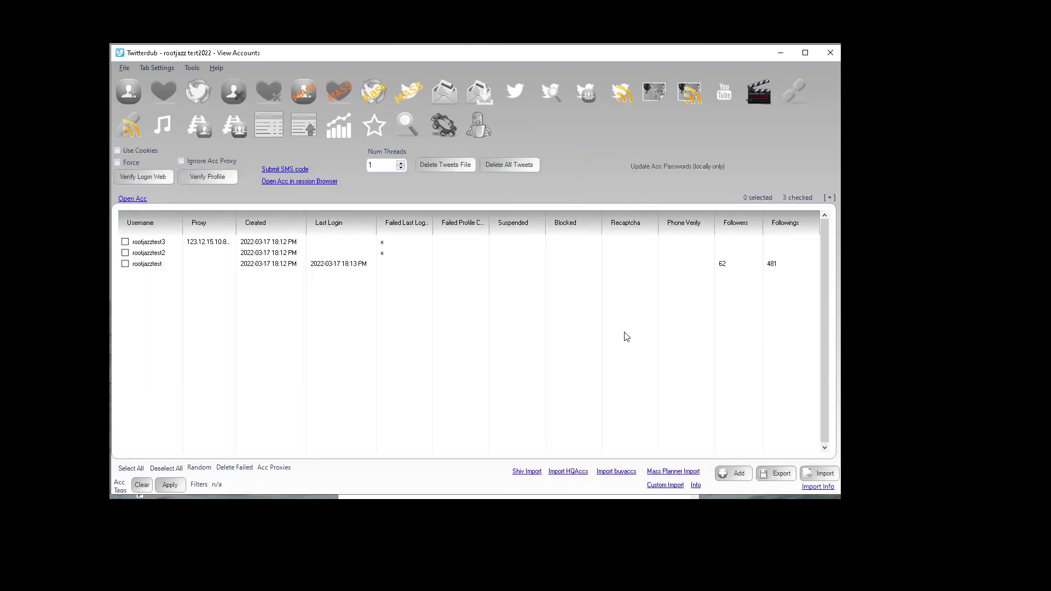
click(824, 488)
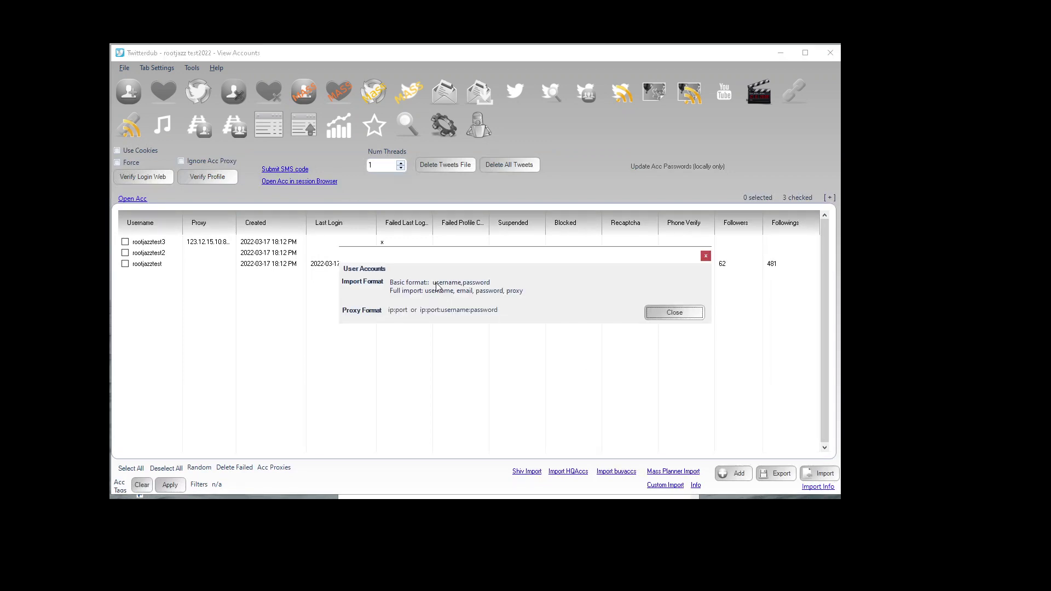